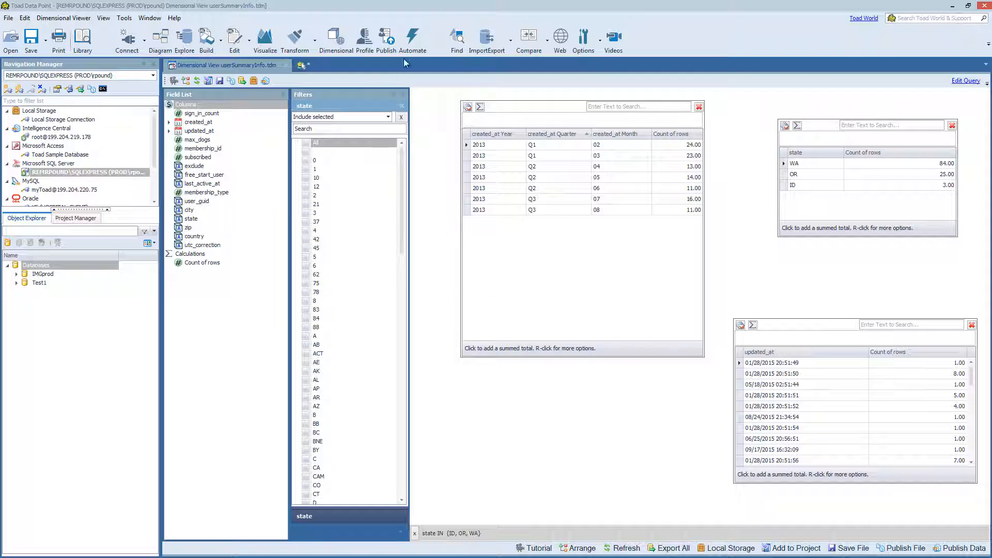
Step: Create an automation script and add a Dimensional Viewer activity that uses the userSummaryInfo.tdm file
click(413, 42)
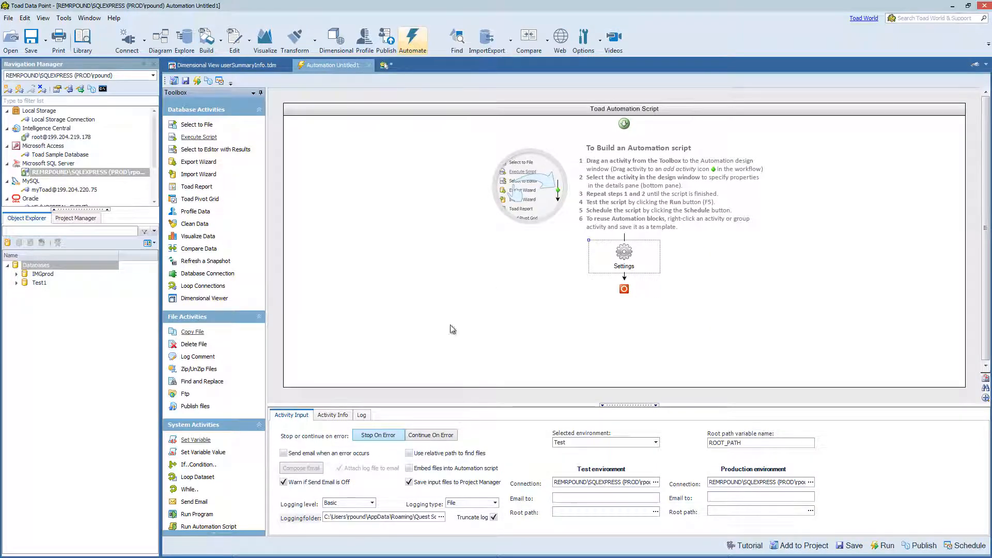
double_click(210, 300)
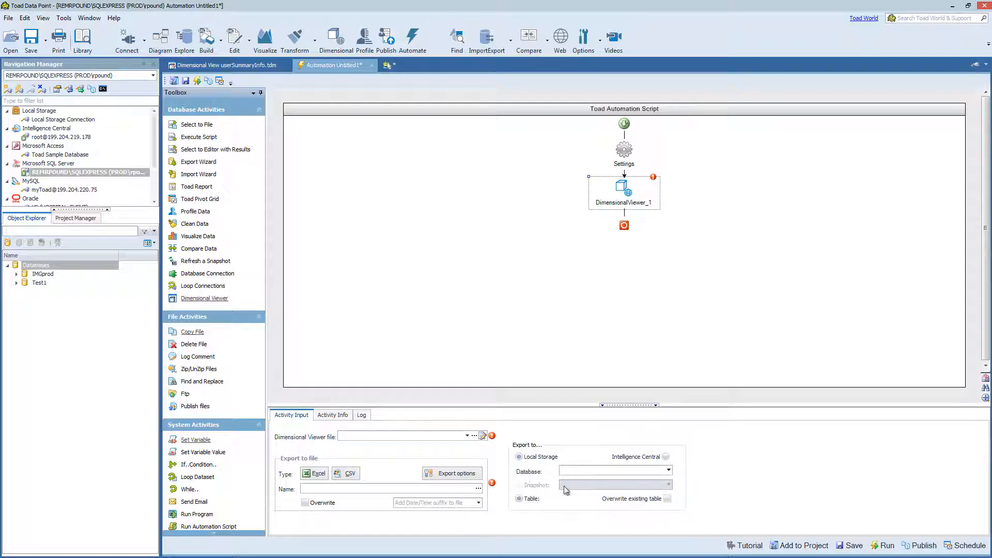
click(475, 437)
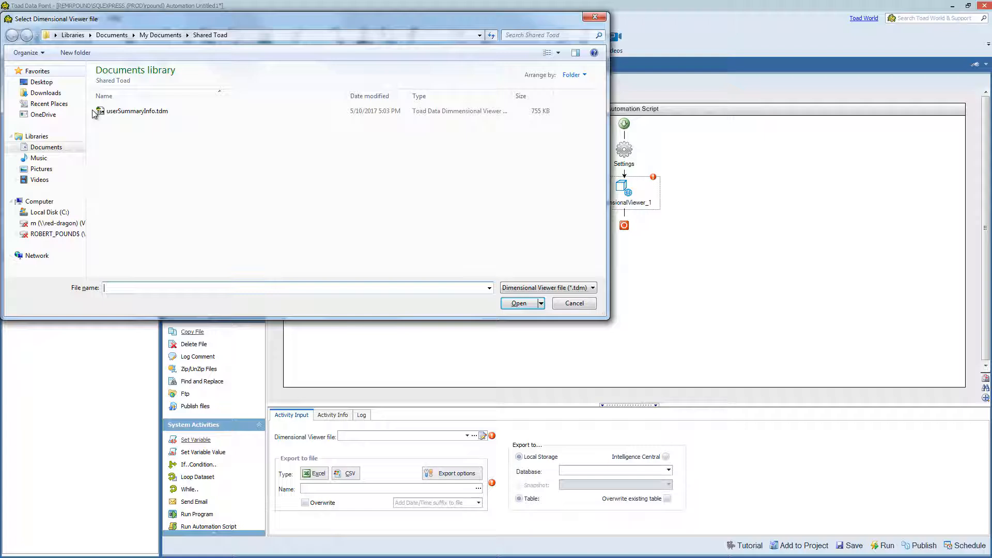
click(136, 113)
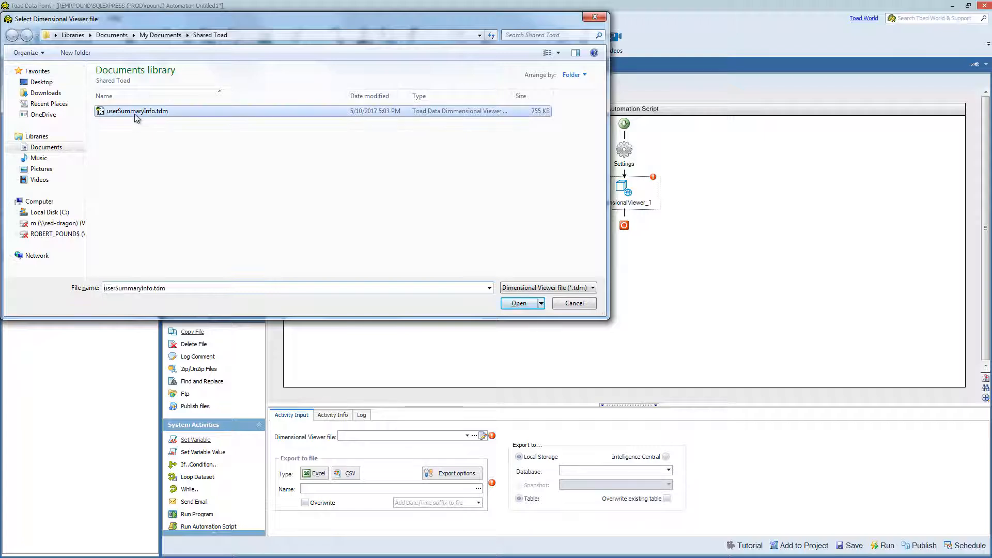
click(525, 303)
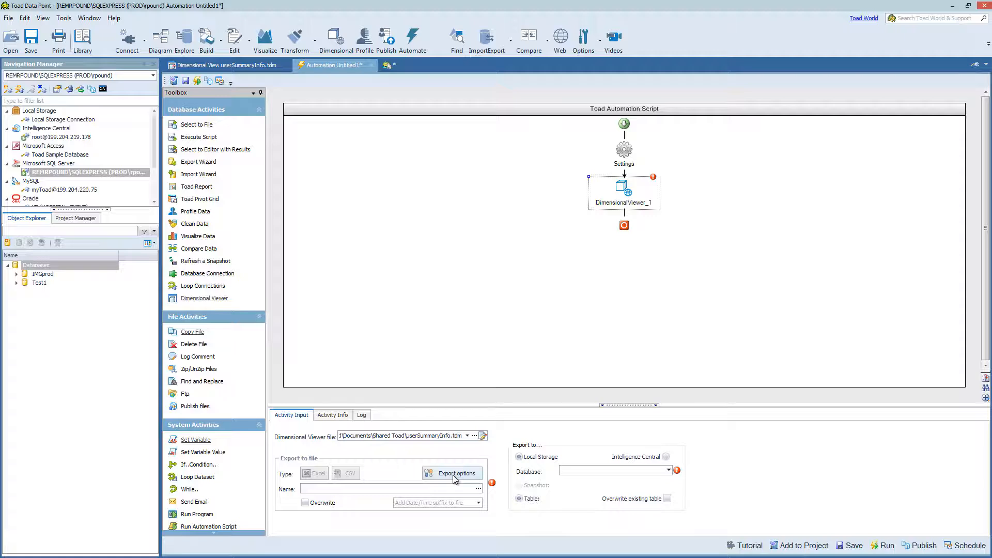
Step: Configure the activity's Excel export to ToadExportDIMUser.xlsx and name the created_at container's worksheet d_at
click(455, 475)
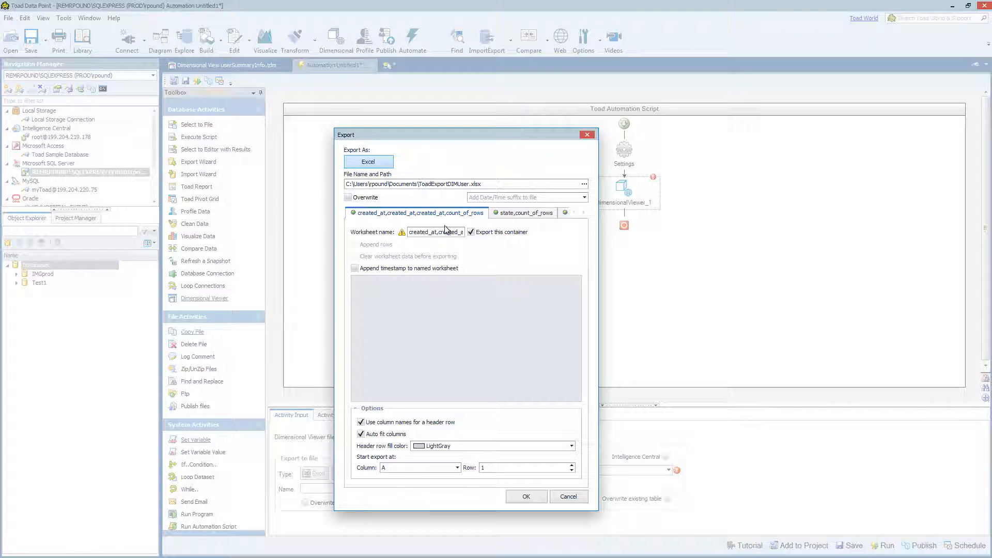
drag(438, 232, 536, 244)
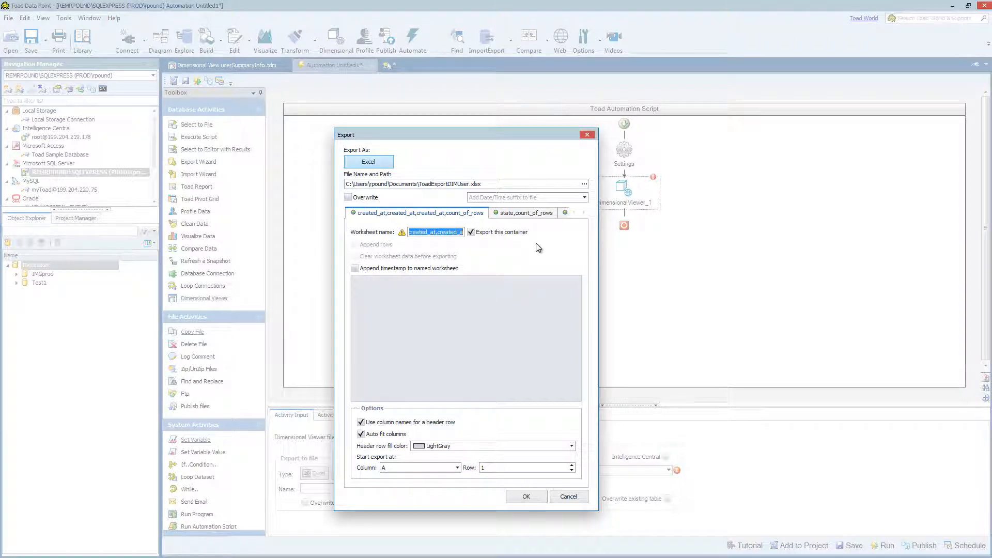
key(BackSpace)
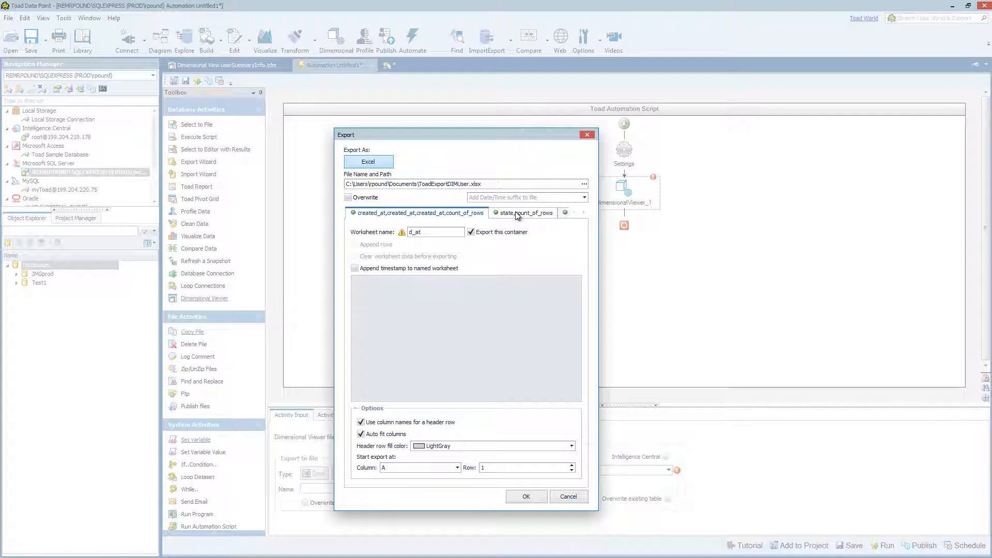
Step: Enable overwriting of the export file, check the worksheet settings of the other containers, and accept the export options
click(519, 215)
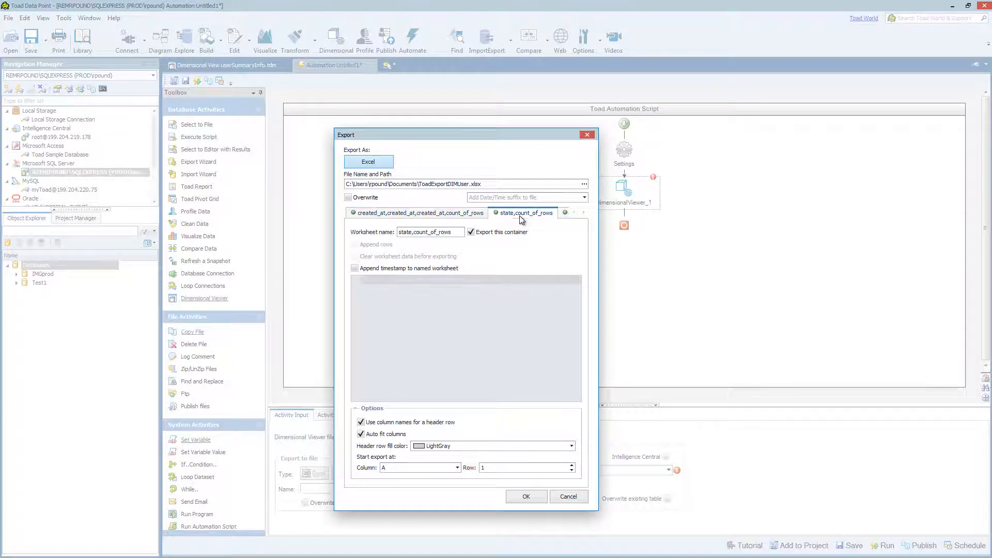
click(565, 214)
click(358, 200)
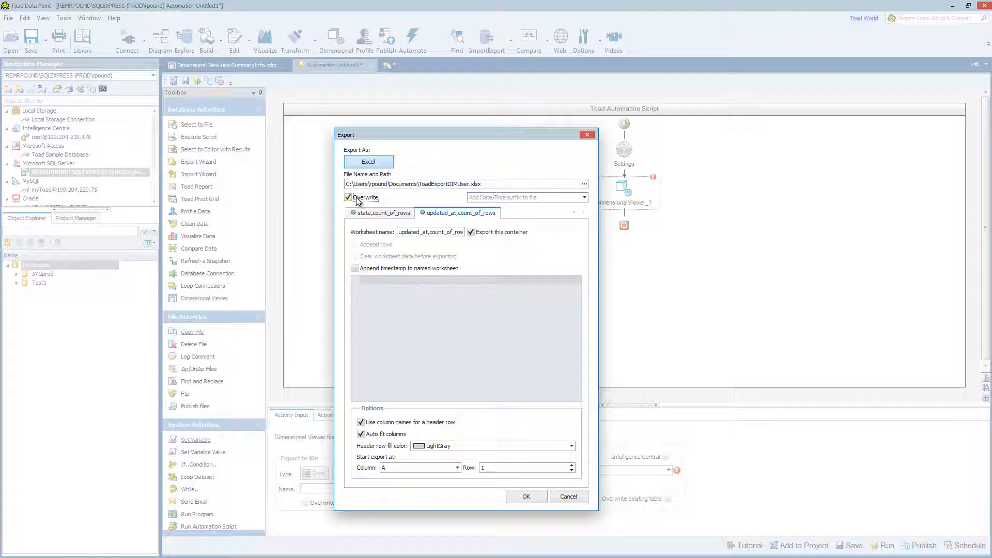
click(375, 213)
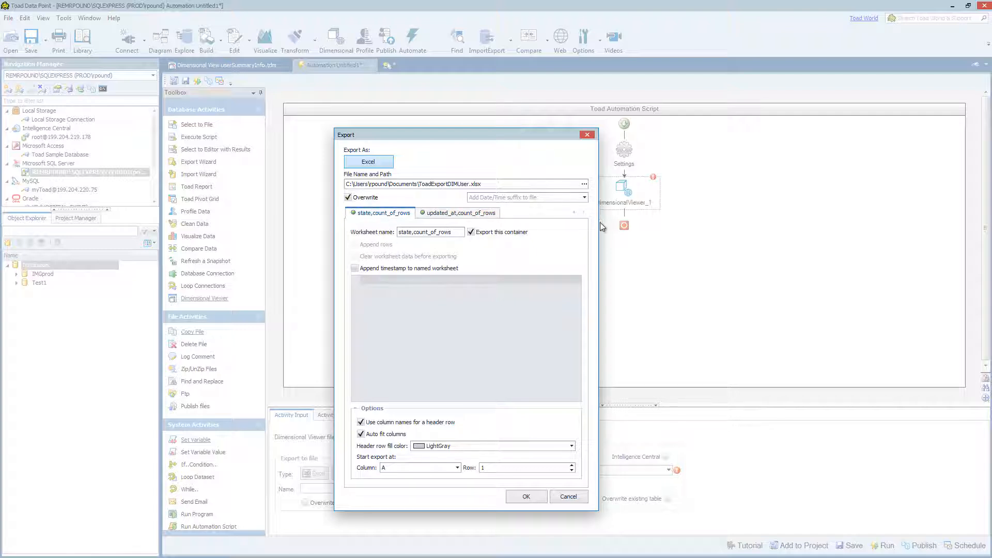
click(574, 212)
click(438, 213)
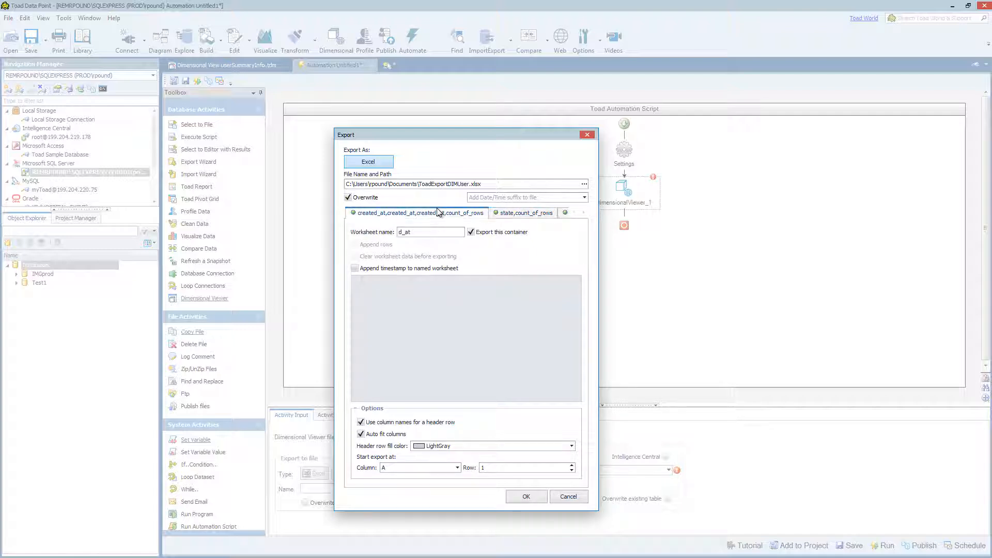
click(528, 498)
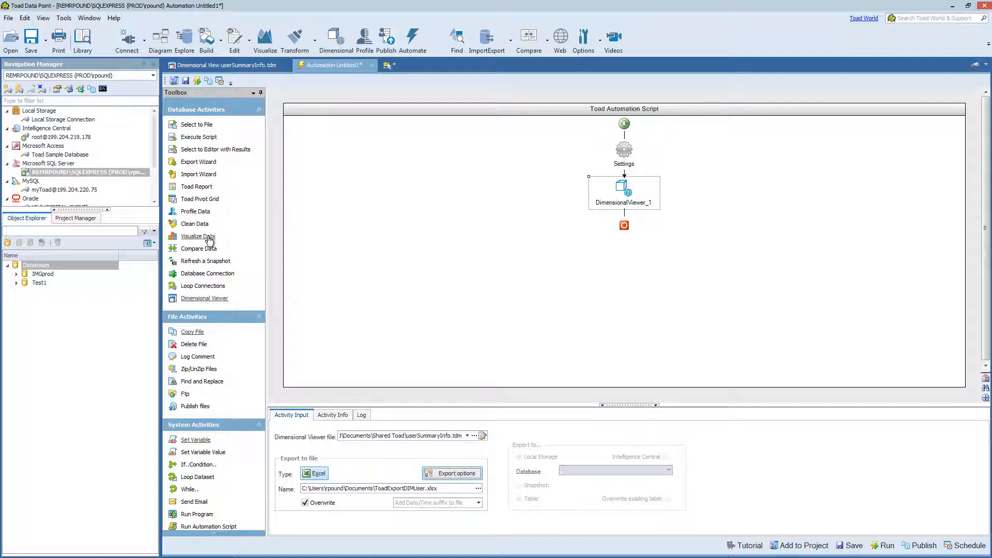
Step: Add a second Dimensional Viewer activity using userSummaryInfo.tdm and set its export destination to Intelligence Central
double_click(209, 301)
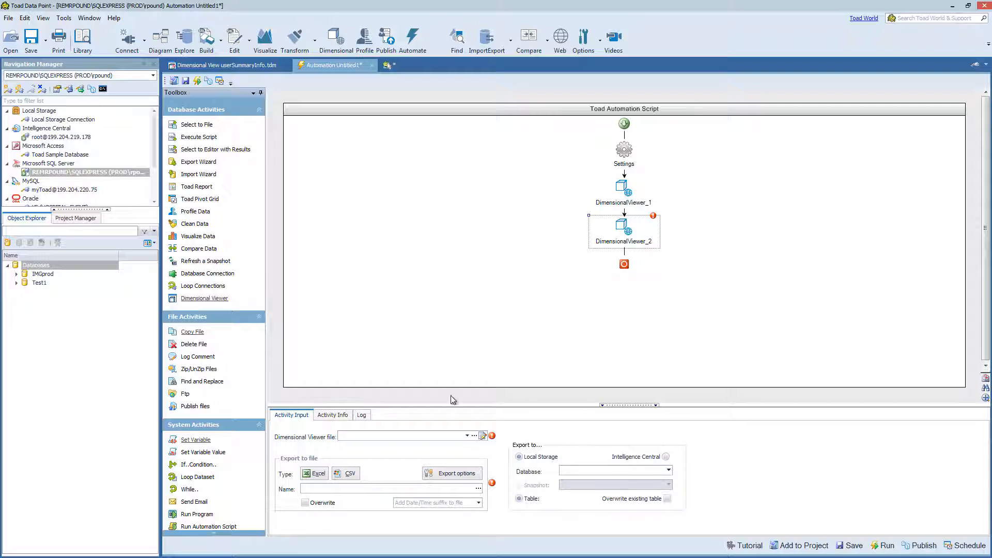
click(475, 437)
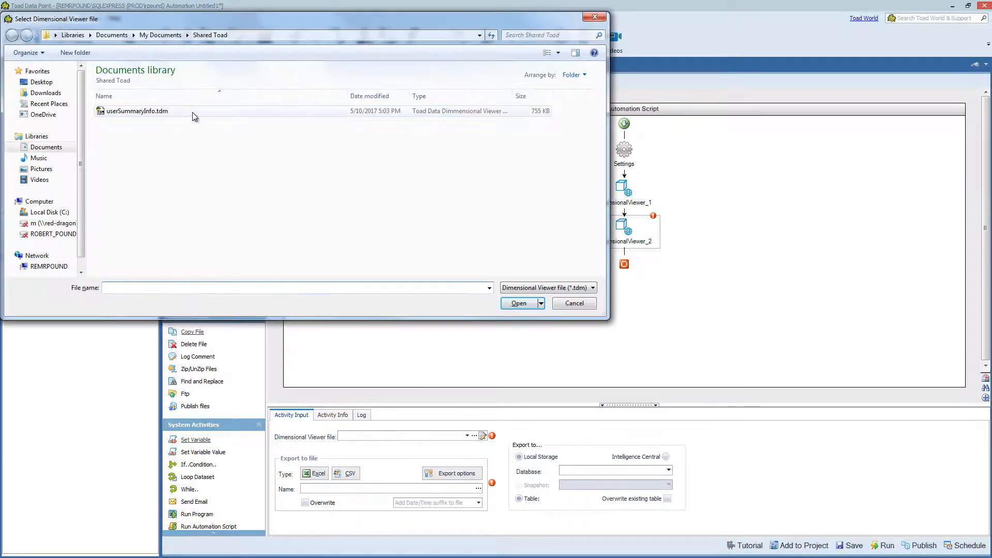
double_click(192, 112)
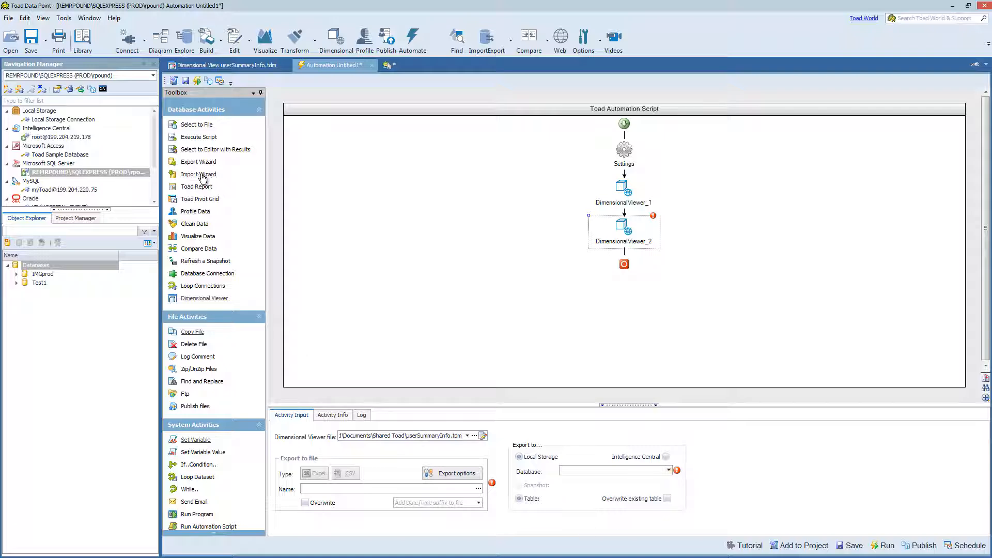
click(666, 457)
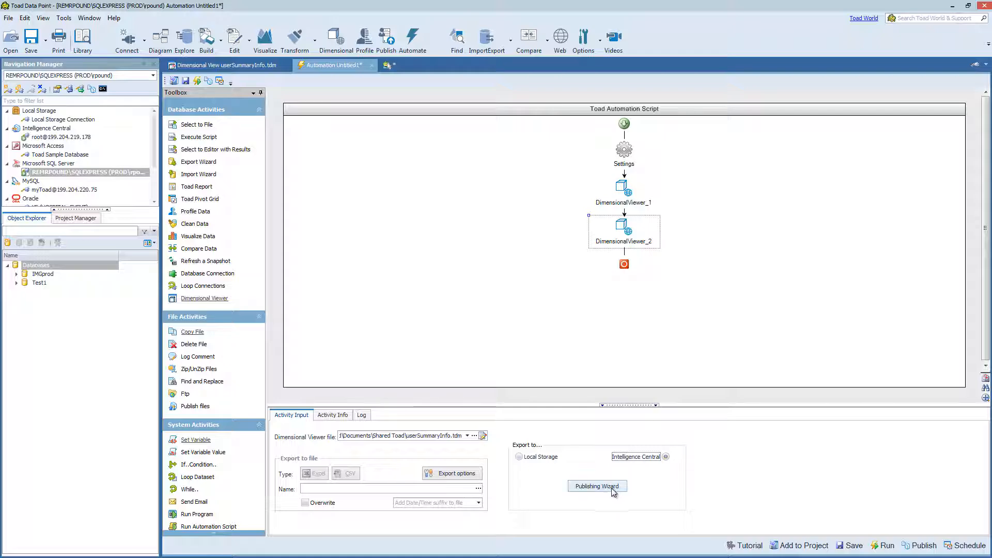
Step: Review the containers and sharing settings for publishing to Intelligence Central, and cancel the publishing setup
click(612, 489)
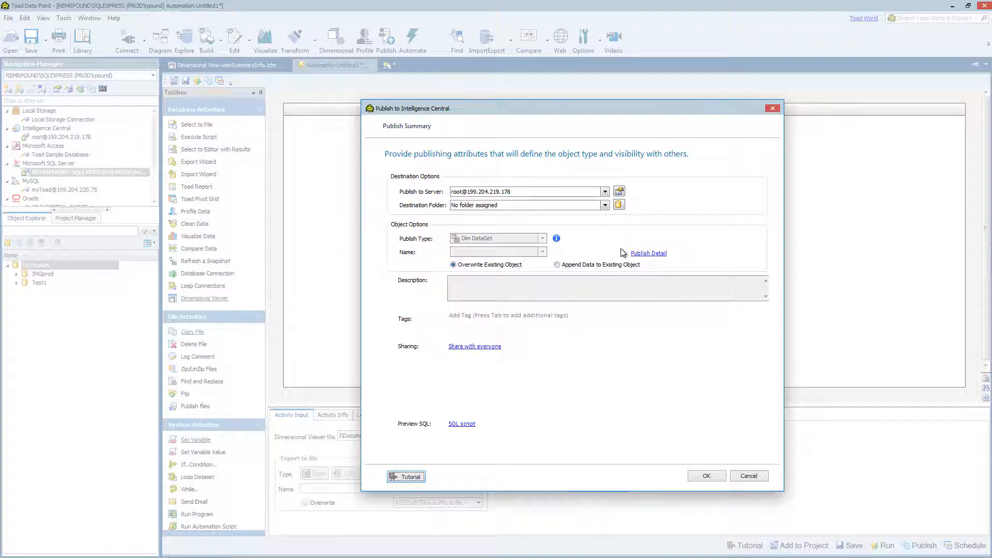
click(650, 253)
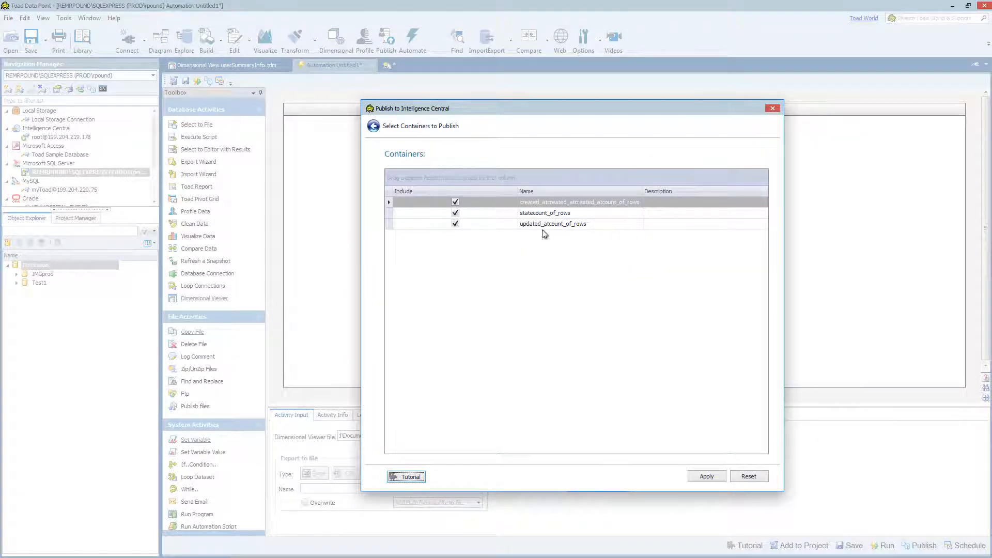
click(455, 213)
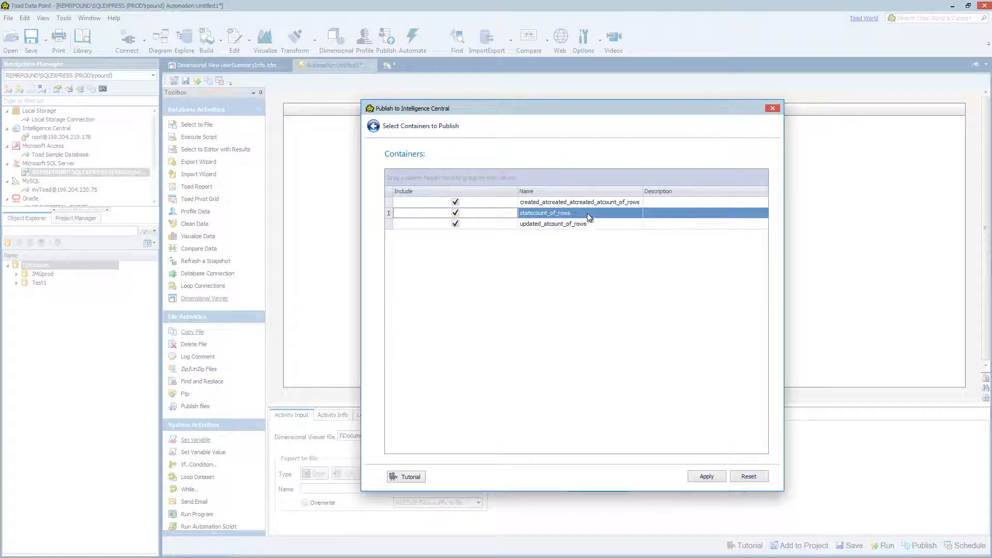
click(374, 126)
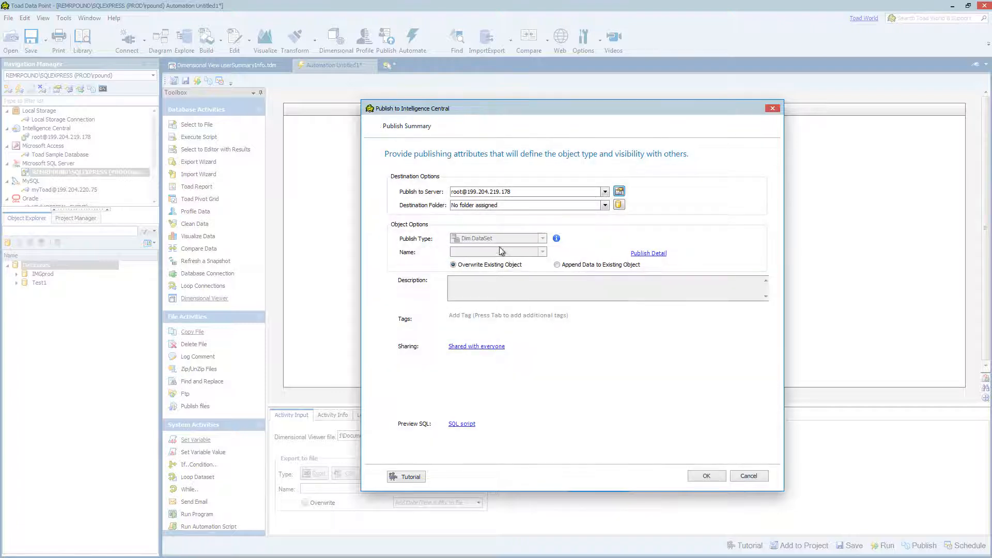
click(476, 347)
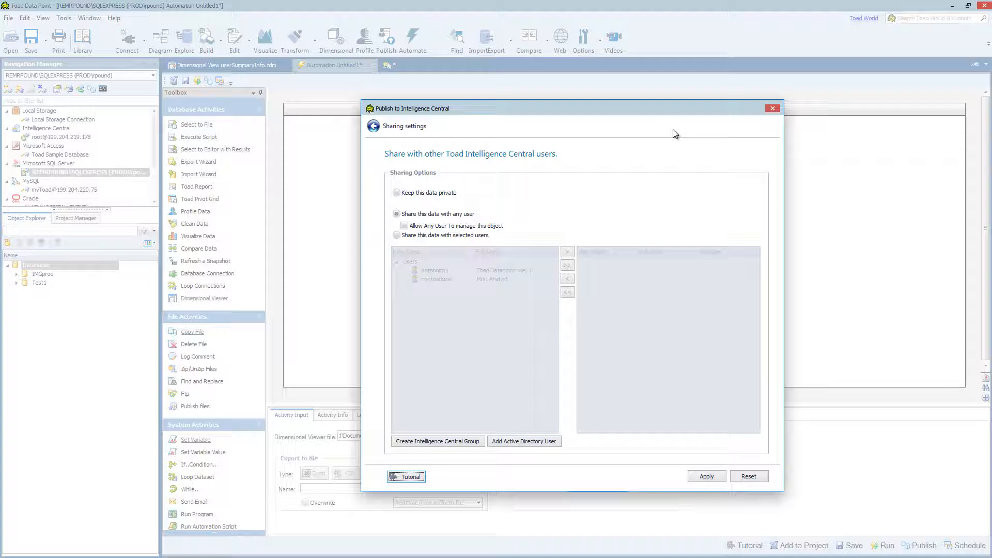
click(374, 126)
click(748, 476)
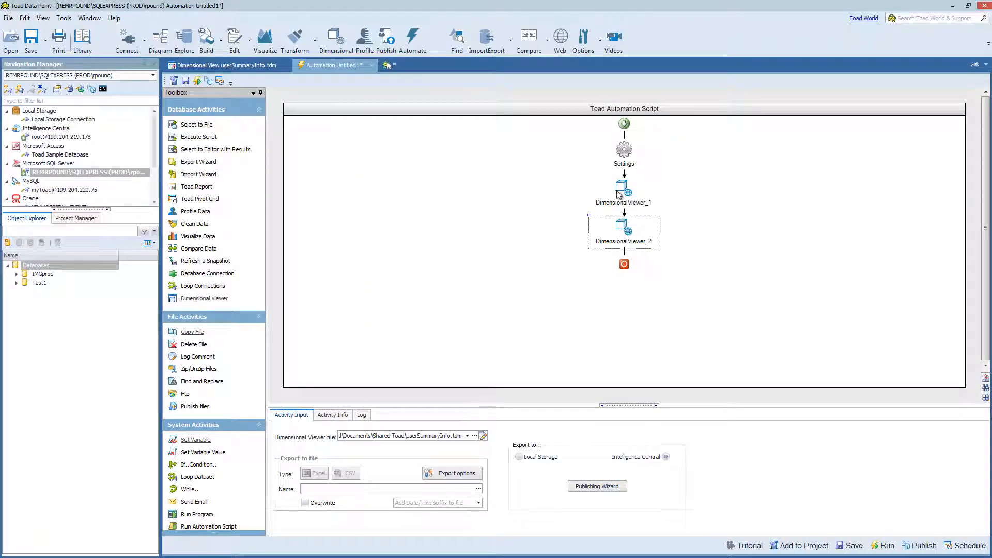
Step: Delete the second Dimensional Viewer activity from the automation script
click(622, 188)
click(626, 233)
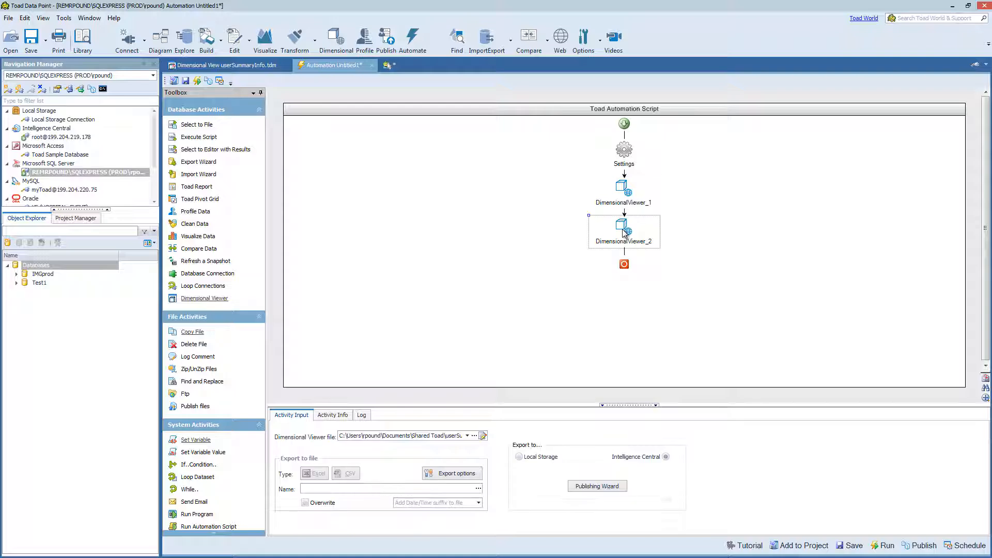
key(Delete)
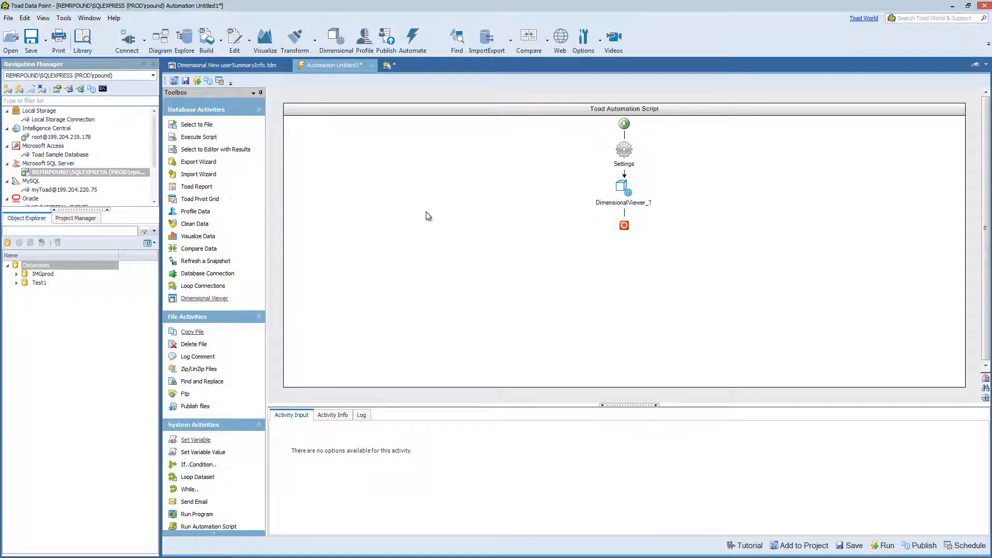
Step: Insert an Execute Script activity before the Dimensional Viewer activity, with a query on IMGprod.dbo.users_dn exported to Intelligence Central
click(611, 195)
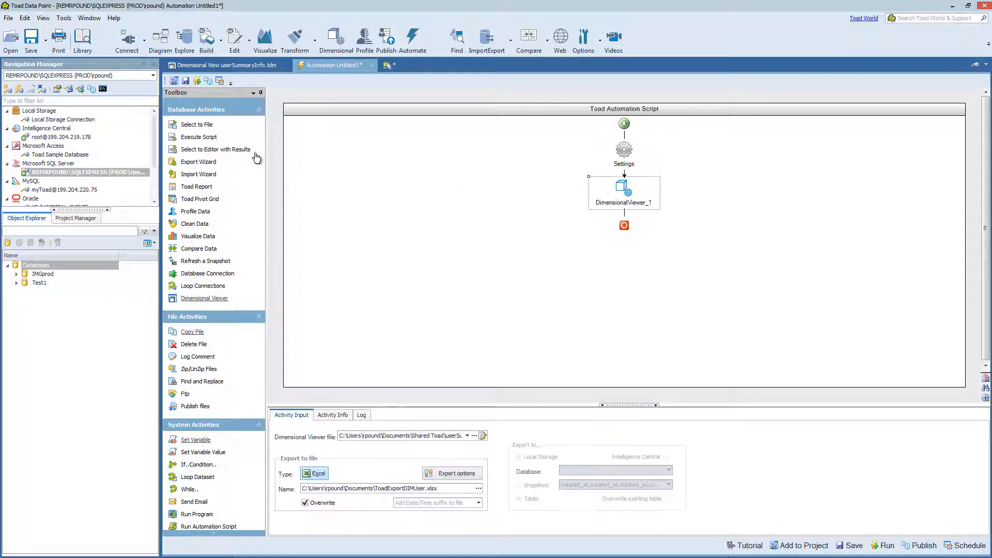
double_click(209, 140)
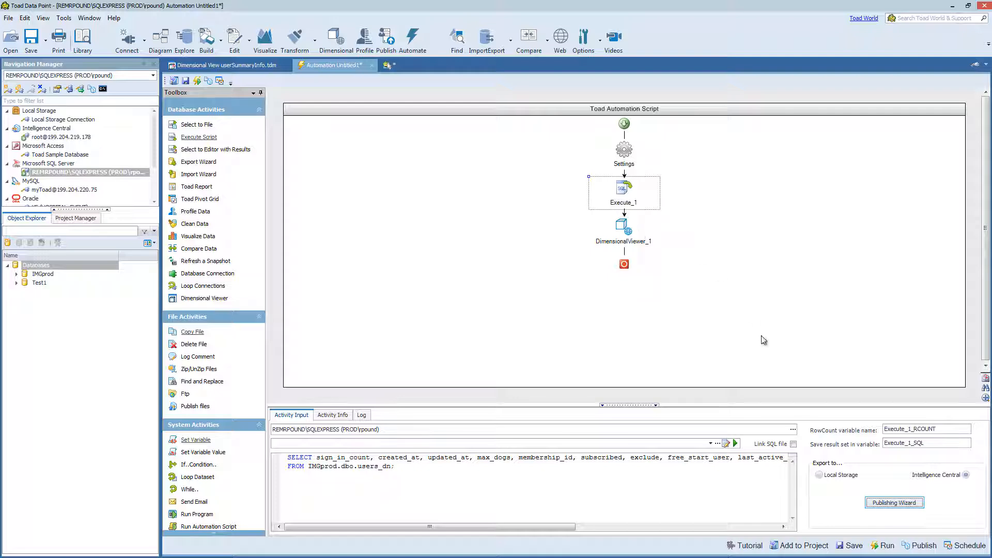
Step: Add a Send Email activity after the Dimensional Viewer, fill in the sender's and recipient's e-mail addresses, and set the subject to demoDim123
double_click(199, 502)
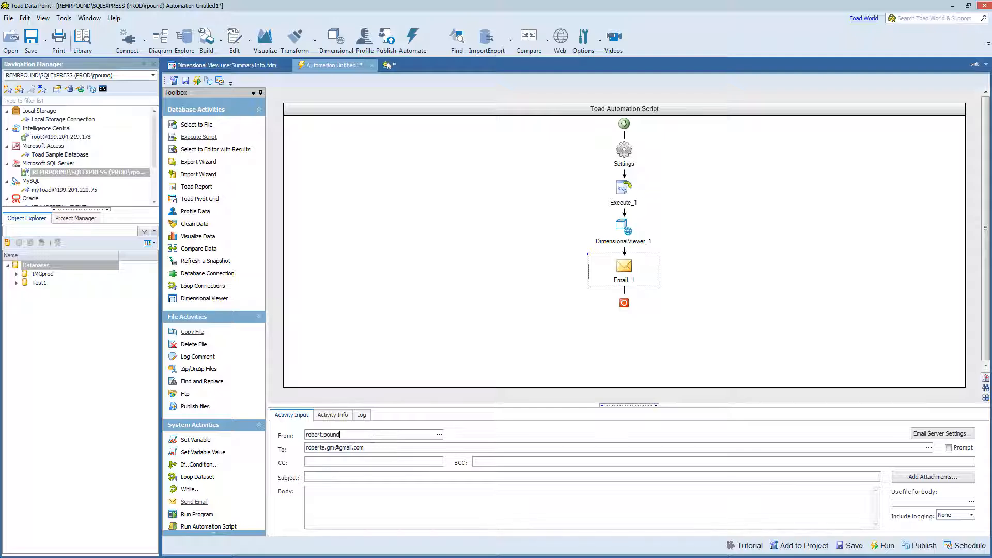
text(qu)
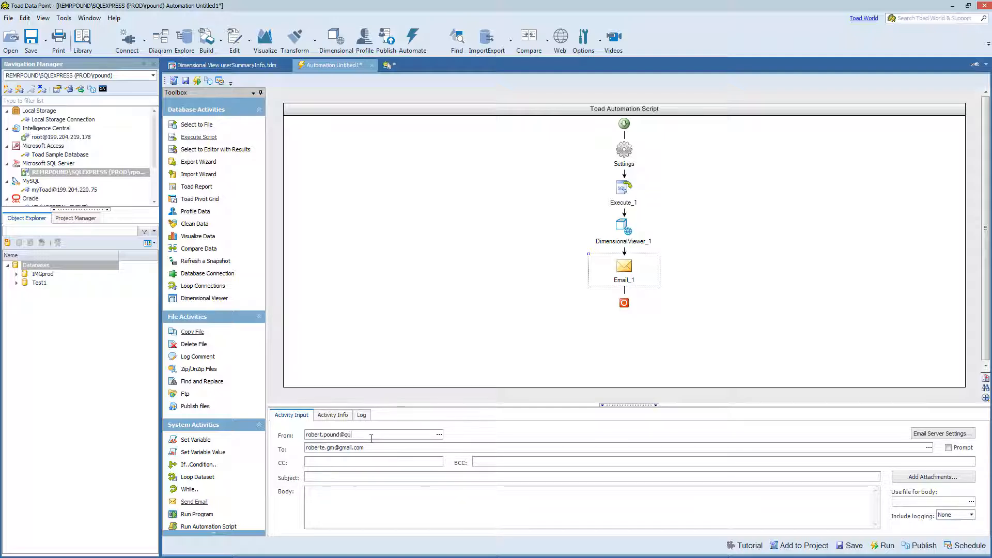
text(est.com)
key(ctrl+a)
key(ctrl+c)
click(455, 446)
key(BackSpace)
key(BackSpace)
key(BackSpace)
key(BackSpace)
key(BackSpace)
key(BackSpace)
key(BackSpace)
key(BackSpace)
key(BackSpace)
key(BackSpace)
key(BackSpace)
key(BackSpace)
key(BackSpace)
key(BackSpace)
key(BackSpace)
key(BackSpace)
key(BackSpace)
key(ctrl+v)
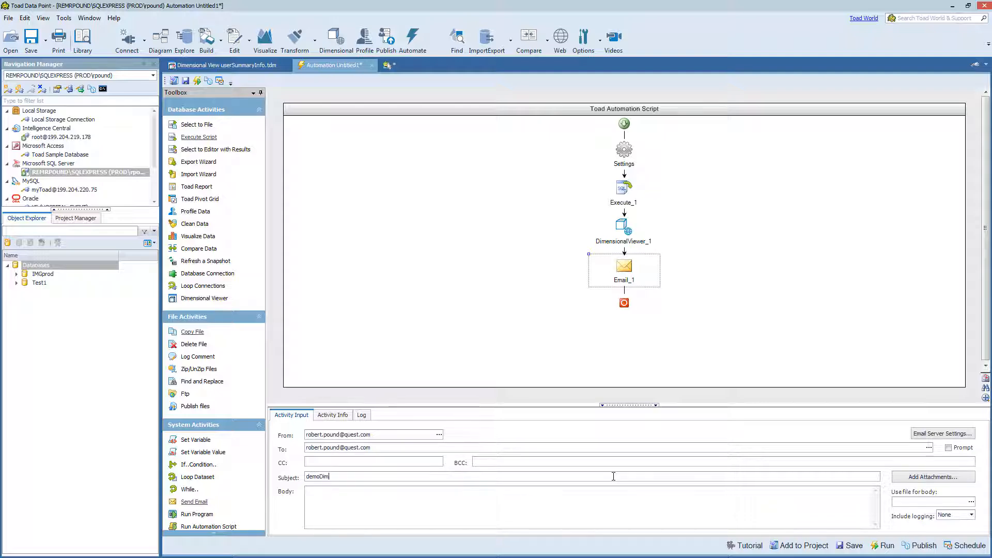
Step: Attach the ToadExportDIMUser activity report to the automated e-mail
click(953, 478)
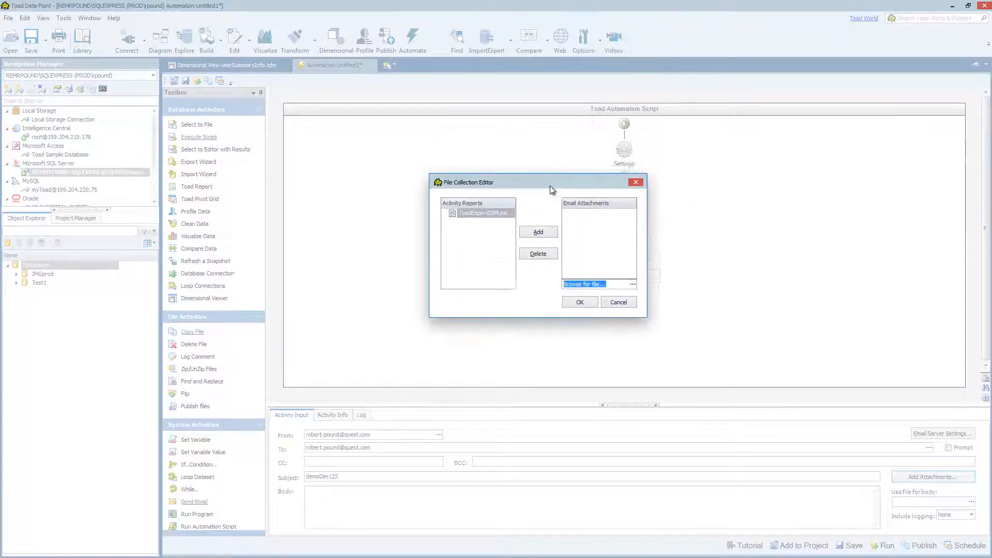
drag(550, 186, 479, 185)
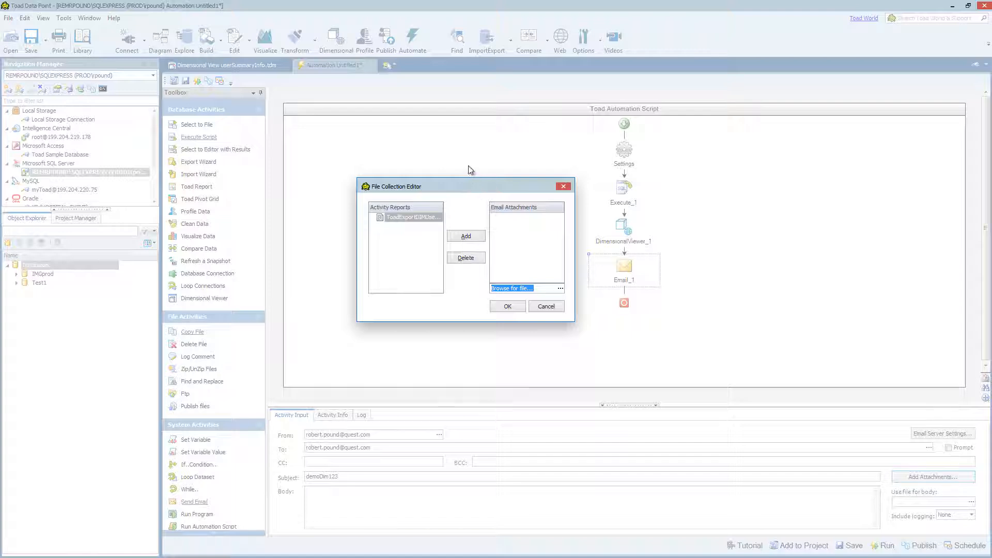
click(411, 216)
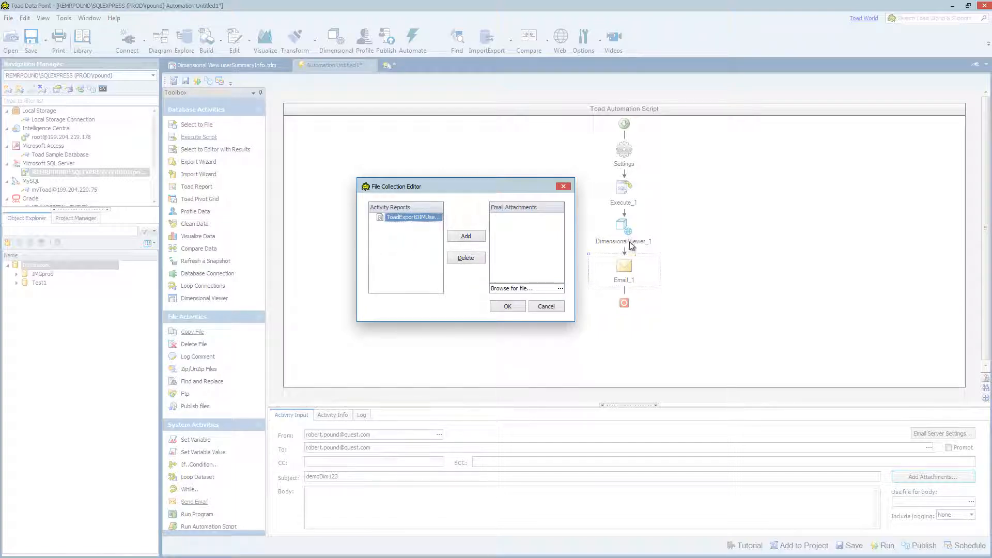
click(464, 237)
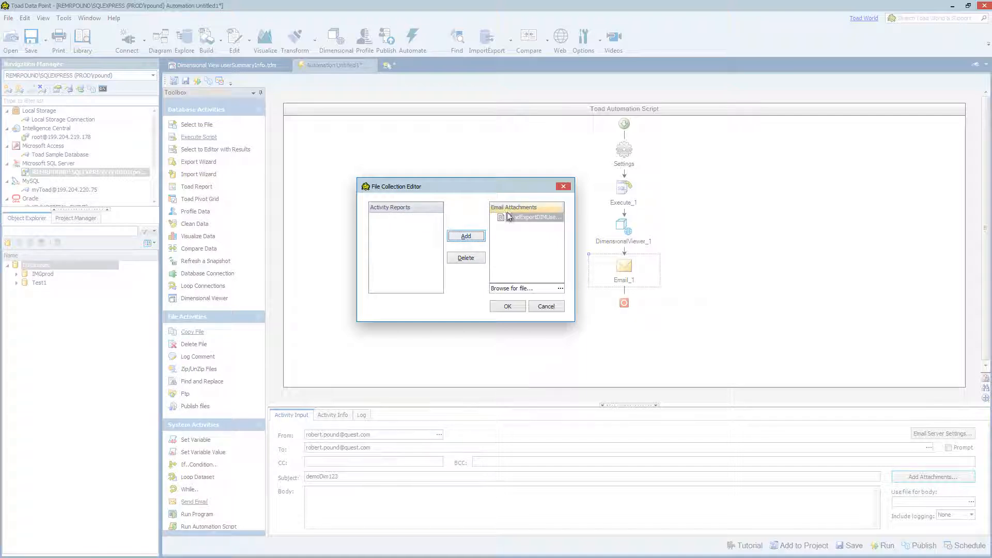
click(508, 307)
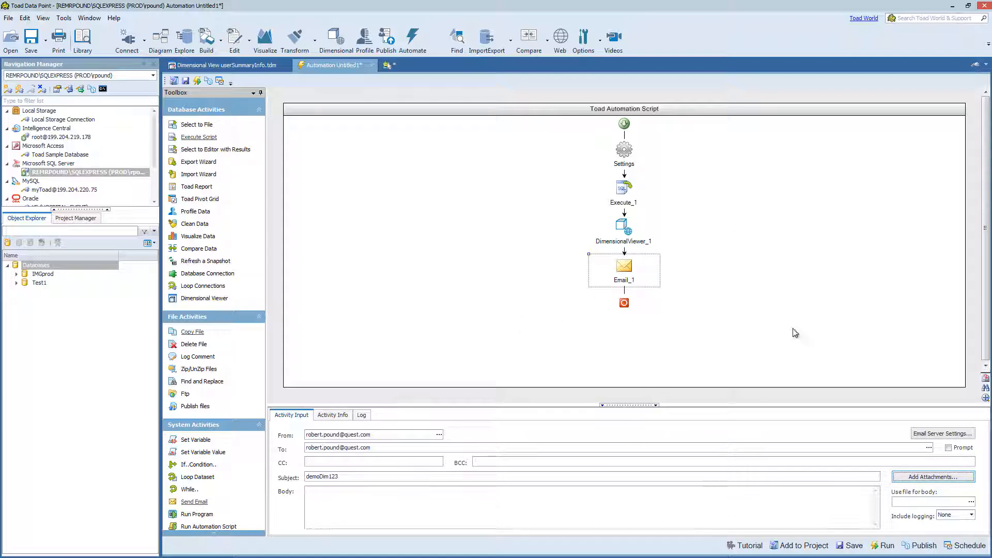
Step: Save the automation script as AutoImport.tas in the Shared Toad folder, replacing the existing file, and run it
click(852, 547)
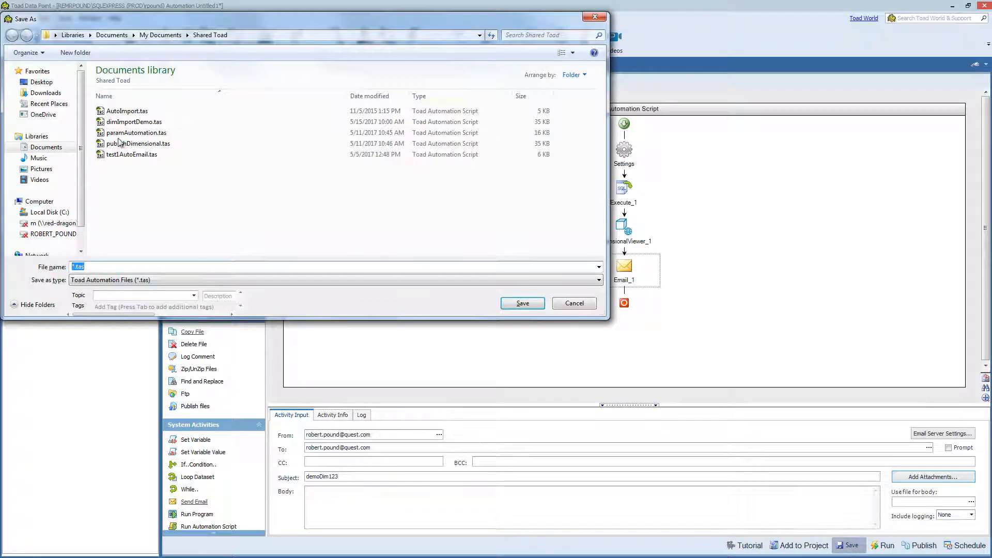
click(134, 112)
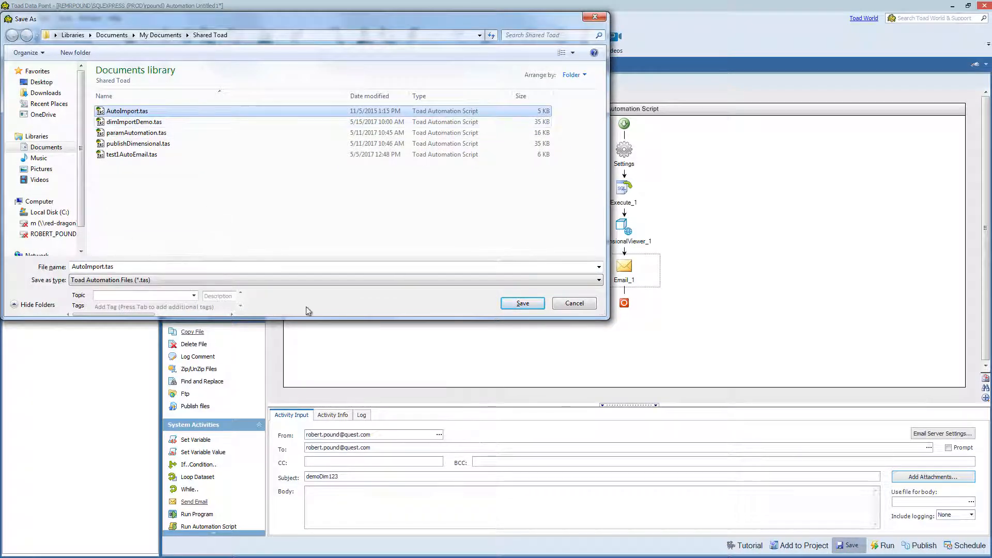
click(523, 303)
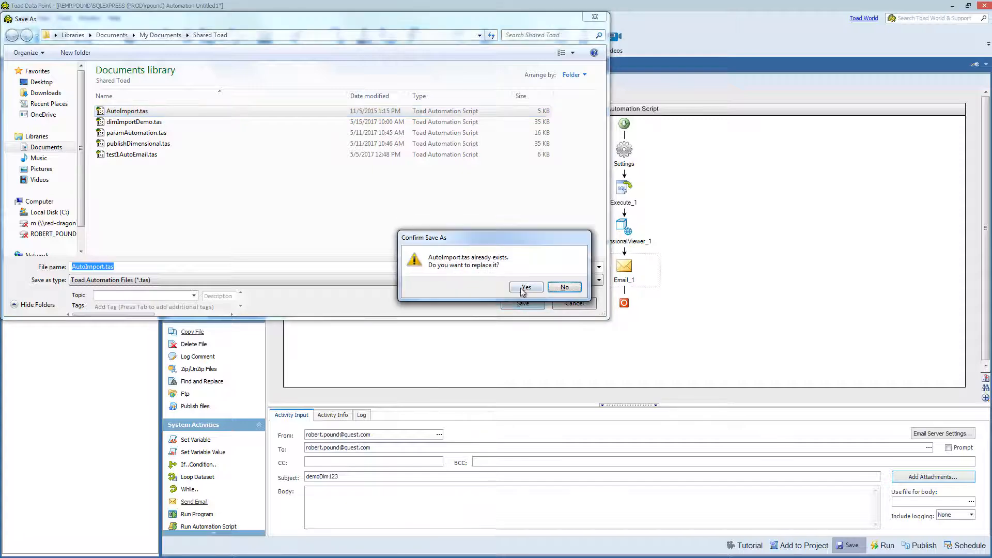
click(526, 287)
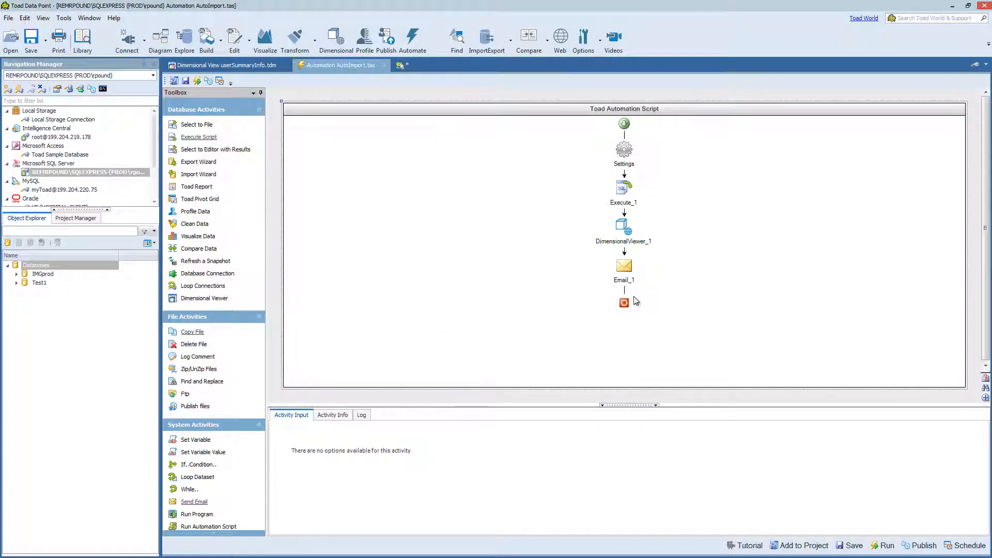
click(626, 271)
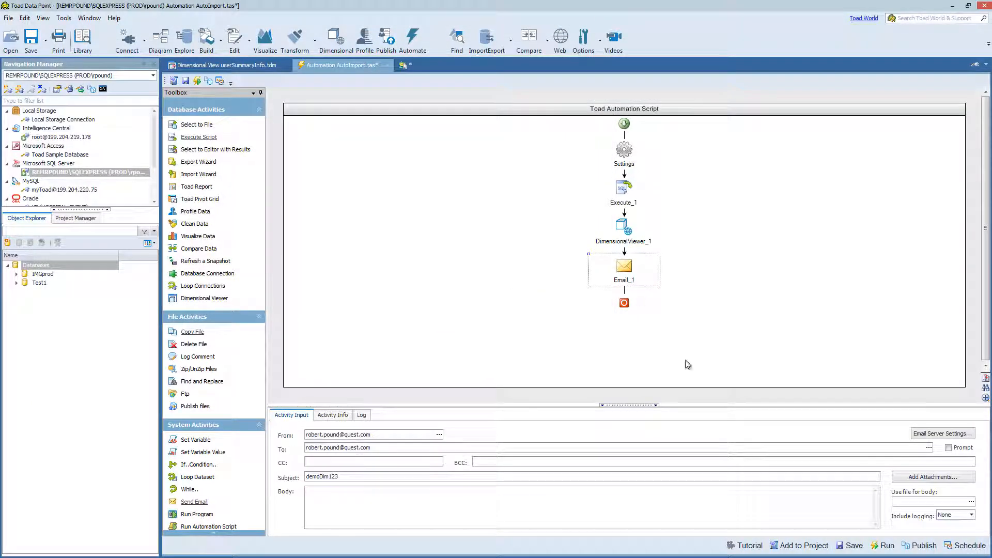
click(878, 547)
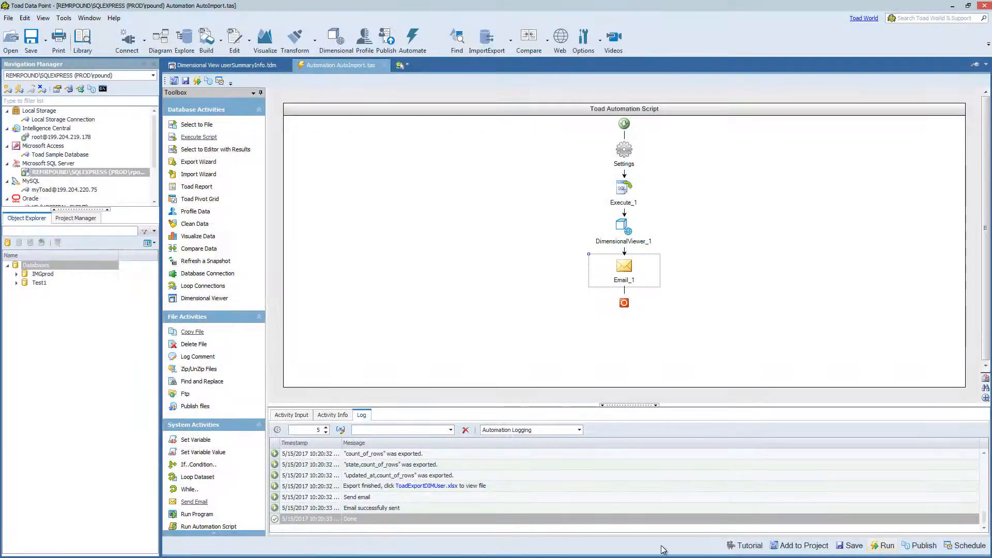
Step: Open the exported ToadExportDIMUser.xlsx from the run log, view its state,count_of_rows sheet, and close the workbook
click(433, 488)
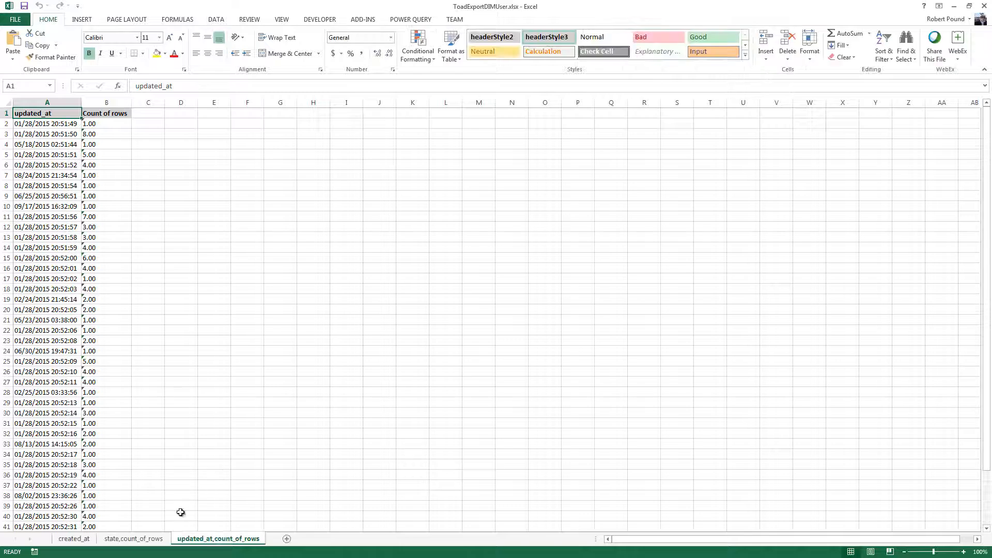
click(153, 538)
click(985, 6)
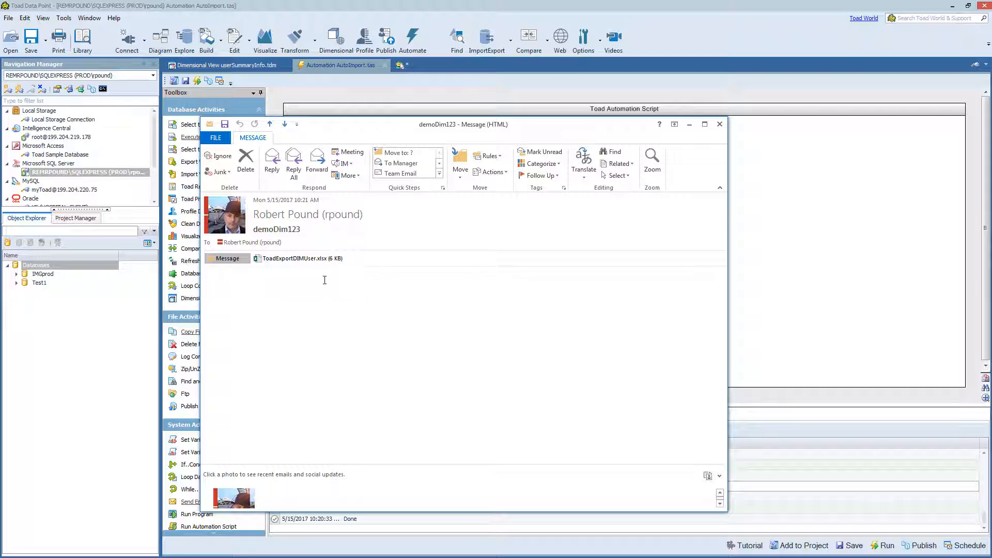
Step: Open the ToadExportDIMUser.xlsx attachment of the demoDim123 e-mail and review its state,count_of_rows and updated_at,count_of_rows sheets
double_click(295, 260)
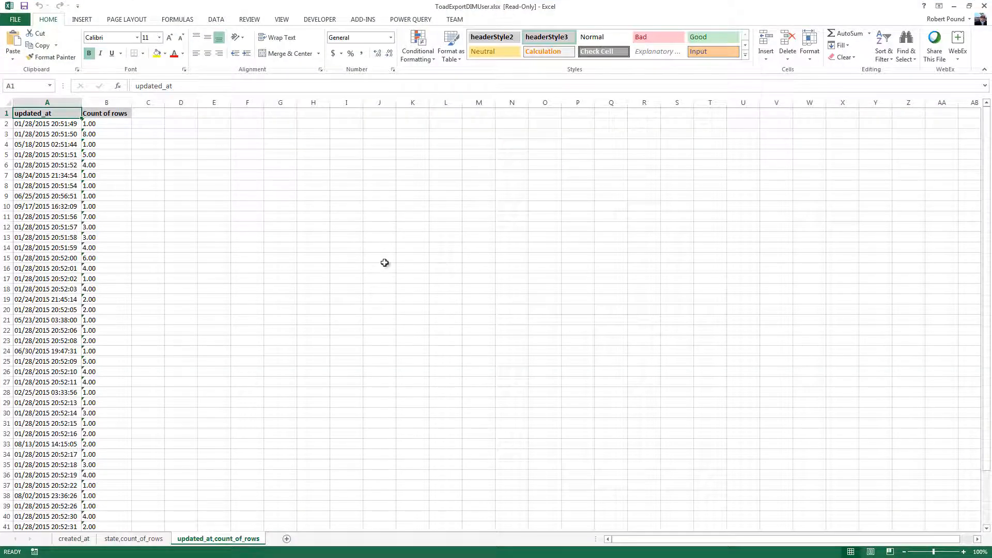
click(135, 539)
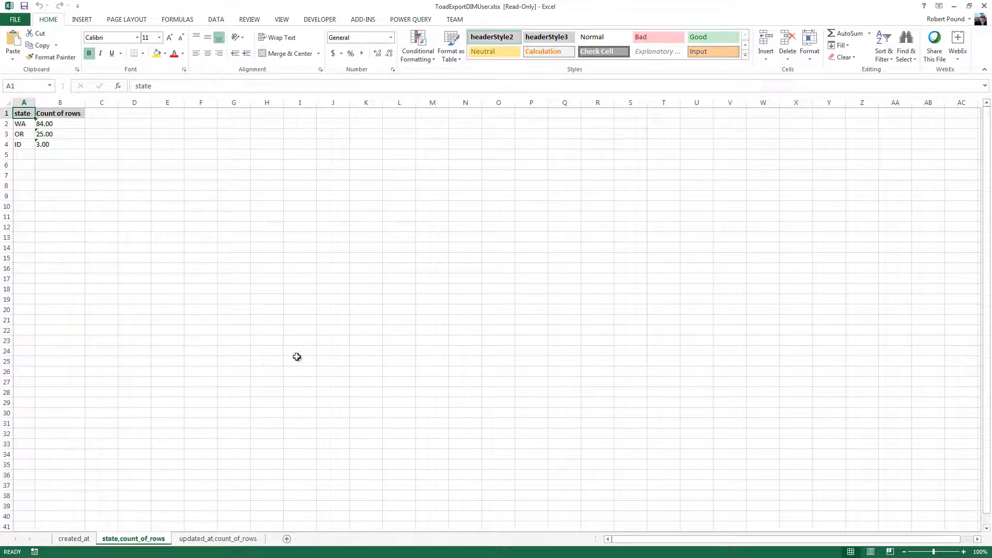
click(209, 545)
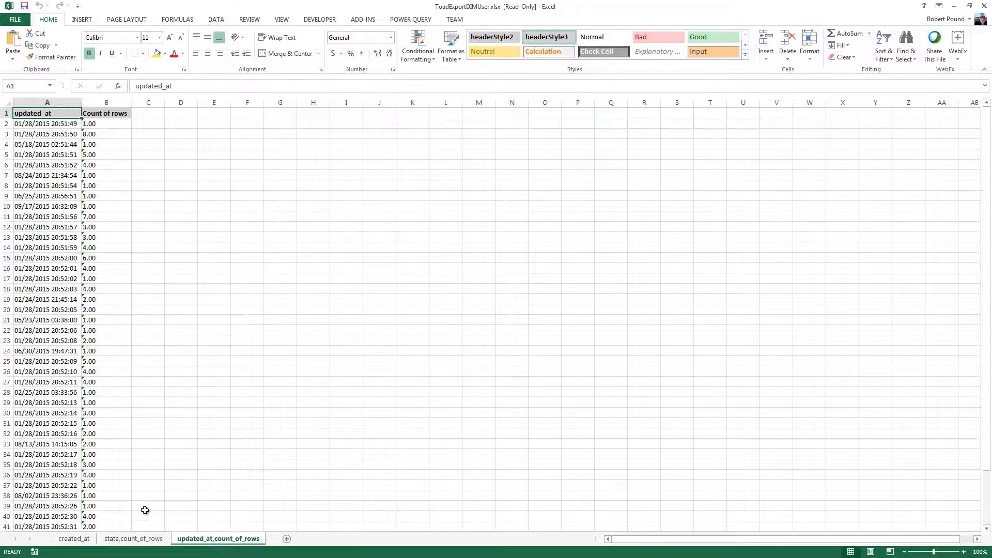